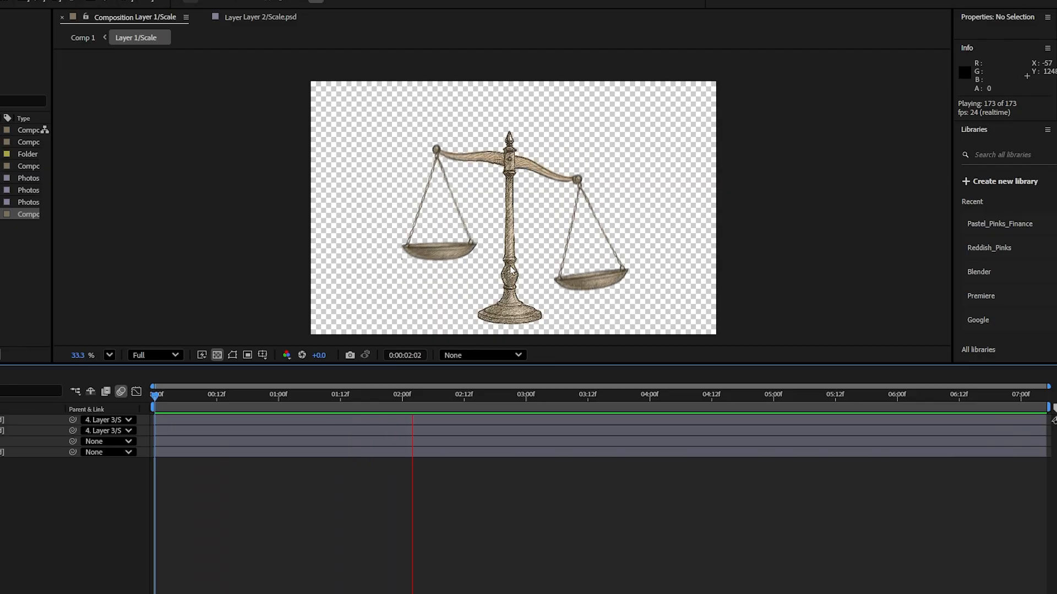
- Play the swinging scale animation from the first frame to check its current speed
left_click(240, 452)
left_click(243, 442)
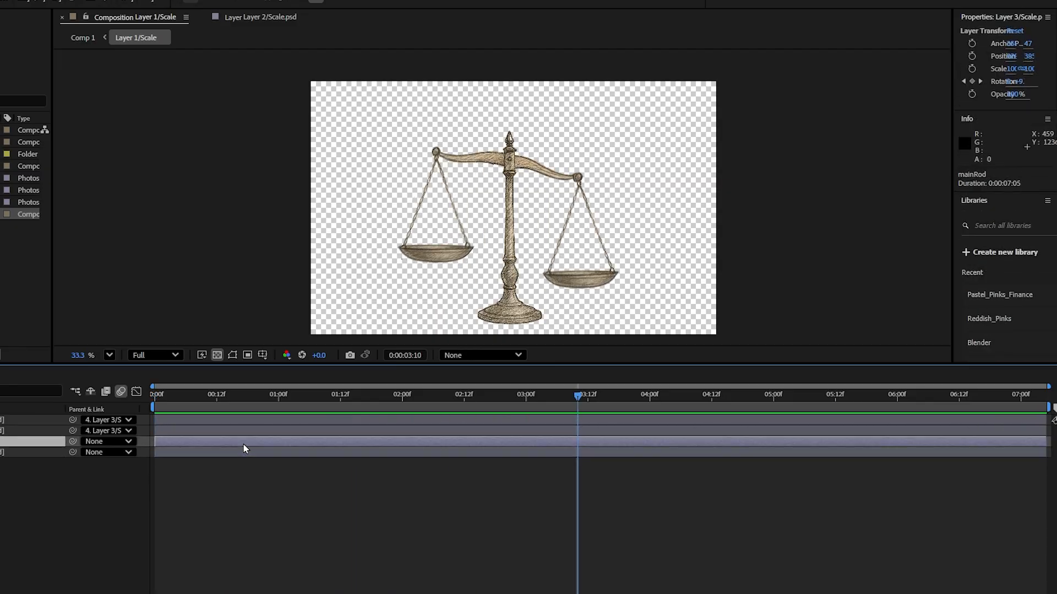
left_click(246, 430)
left_click(252, 421)
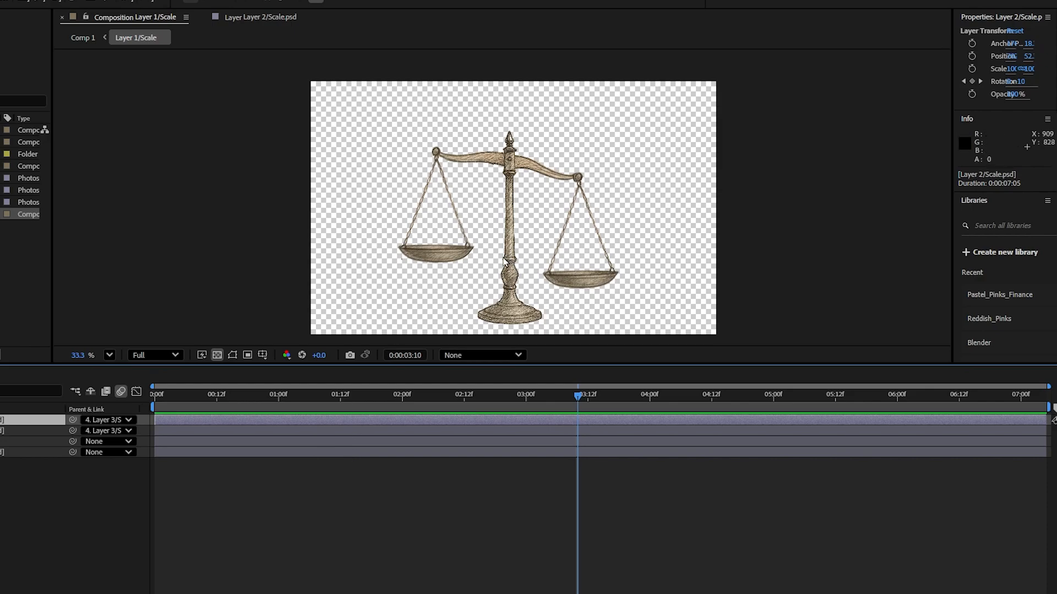
key("space")
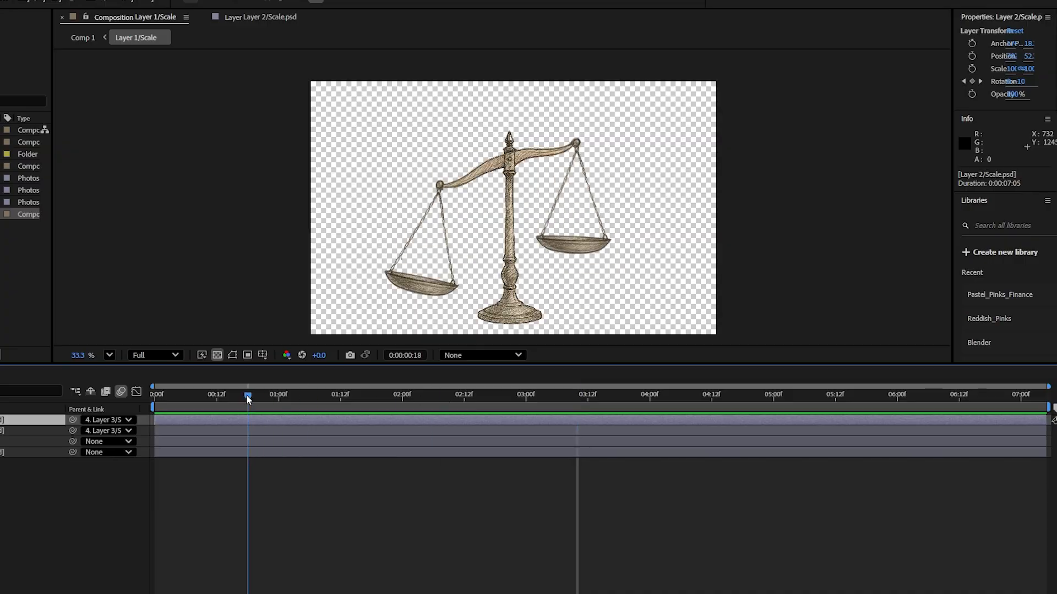
left_click(156, 408)
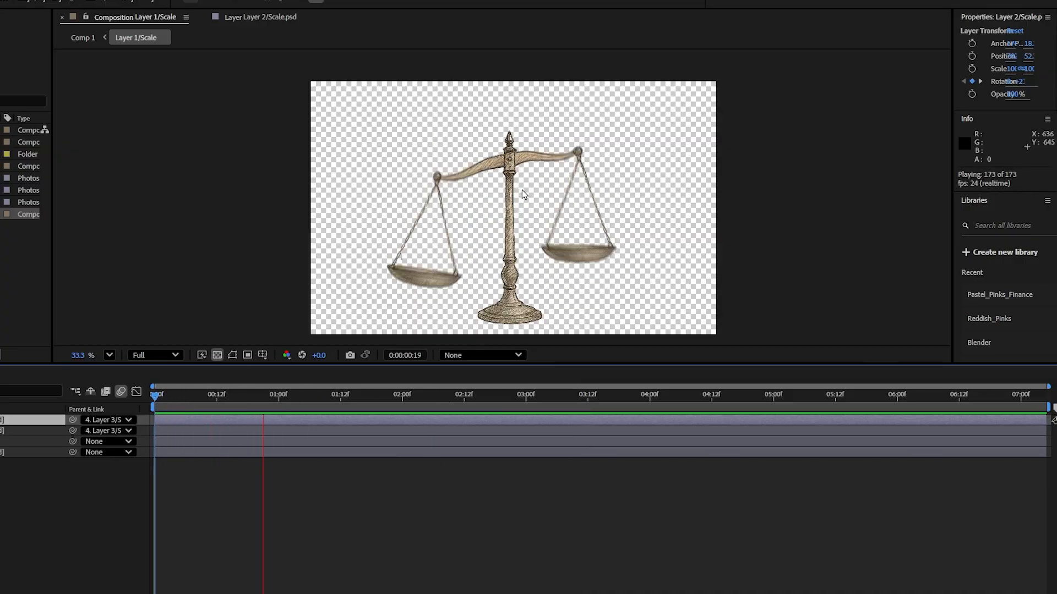
key("space")
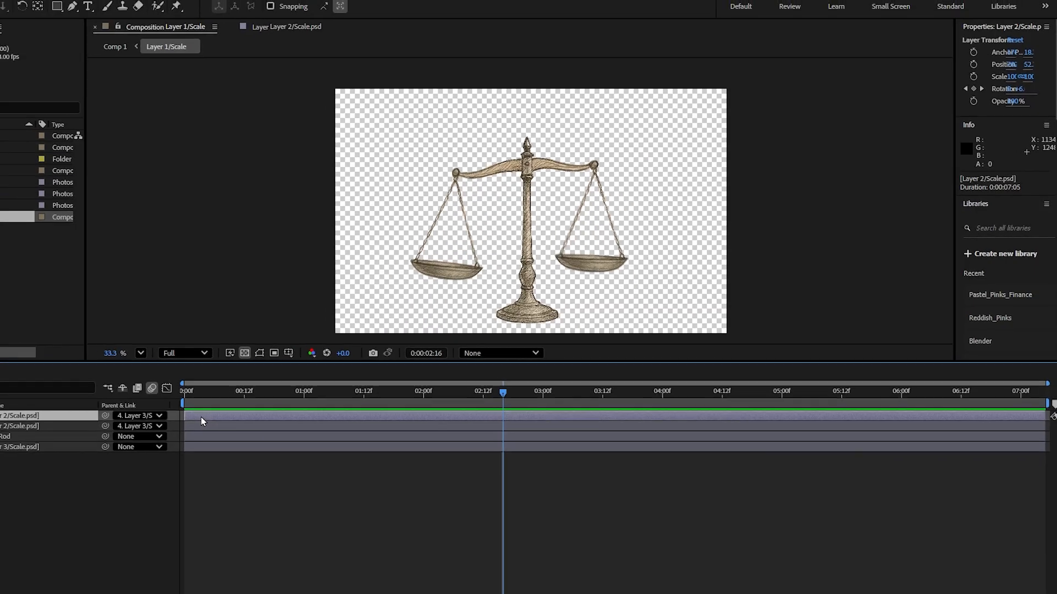
- Reveal the keyframes of all four scale layers and move the current time to 0:00:07:04
left_click(173, 432, "ctrl")
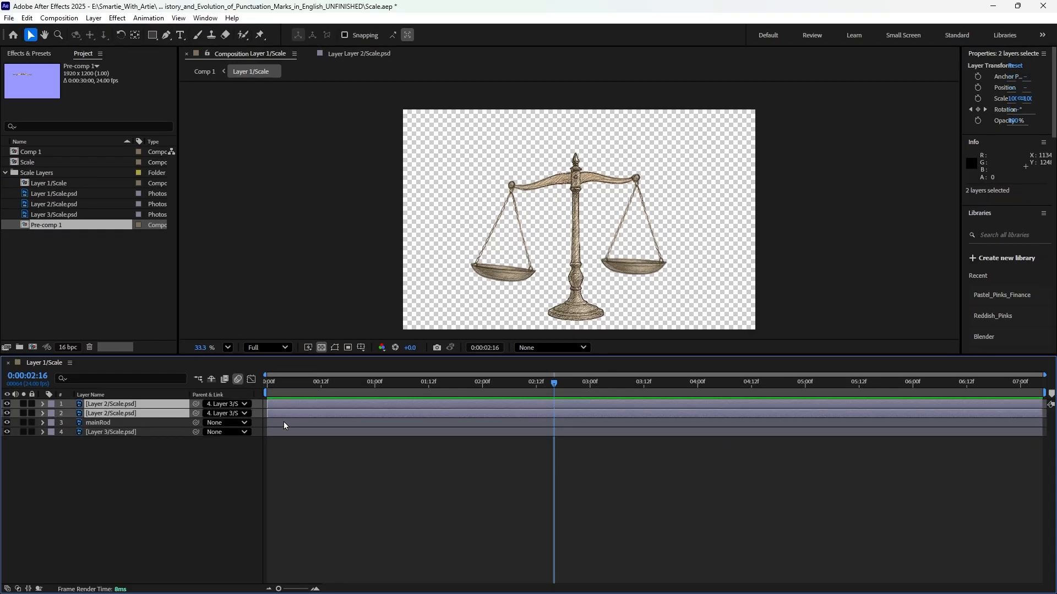
left_click(284, 423, "ctrl")
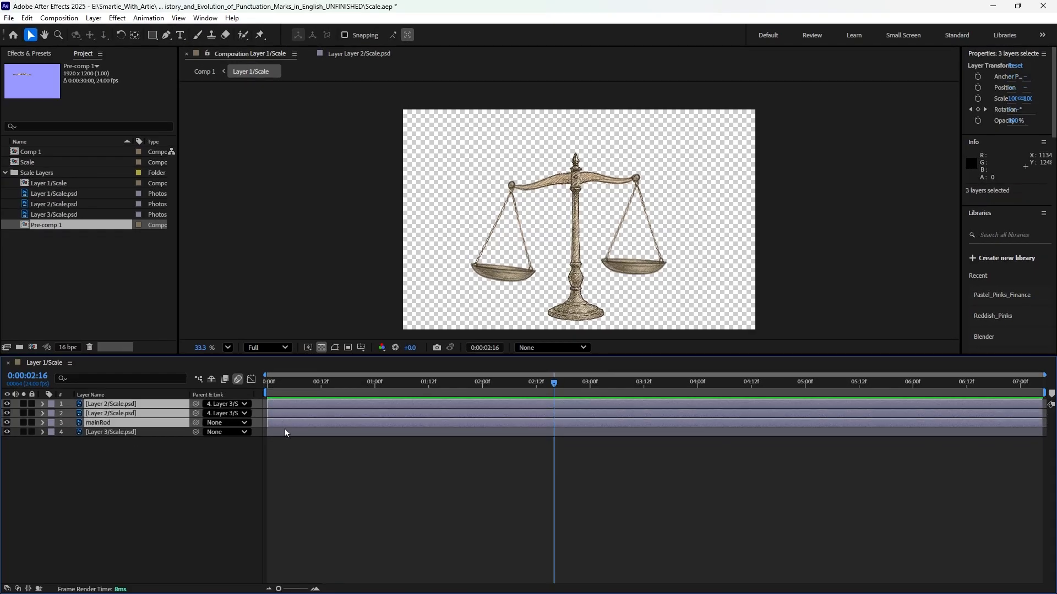
left_click(285, 431, "ctrl")
key("u")
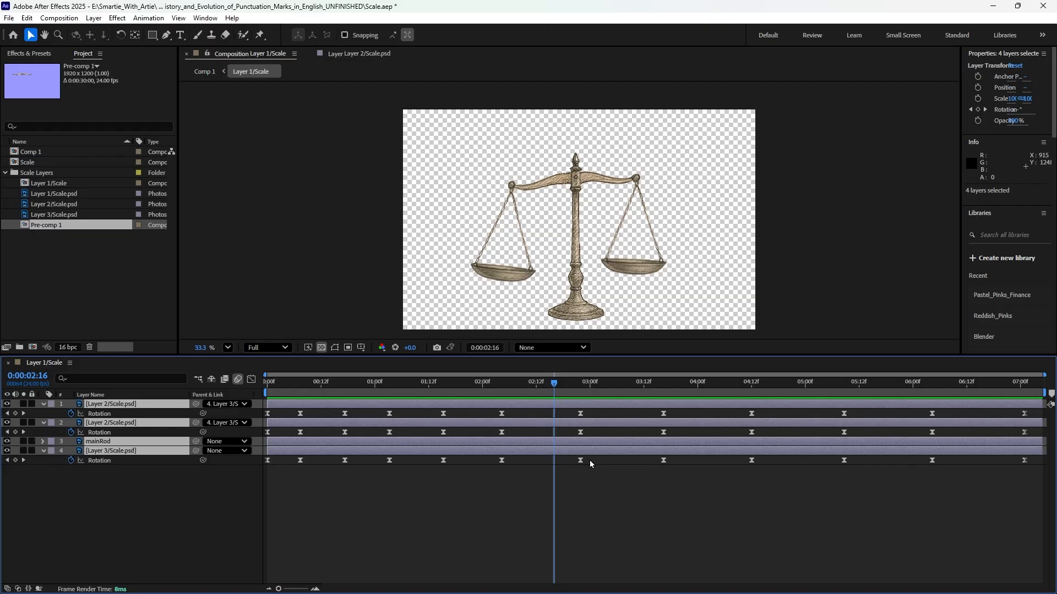
left_click_drag(576, 381, 1041, 393)
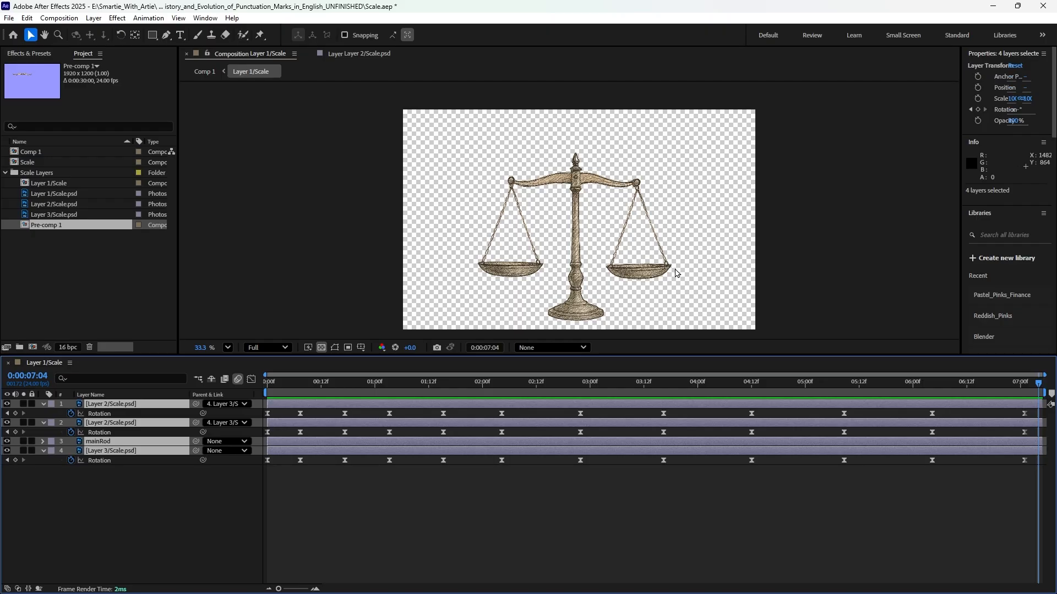
- Set the Layer 1/Scale composition's duration to 0:00:14:05 in its composition settings
key("ctrl+k")
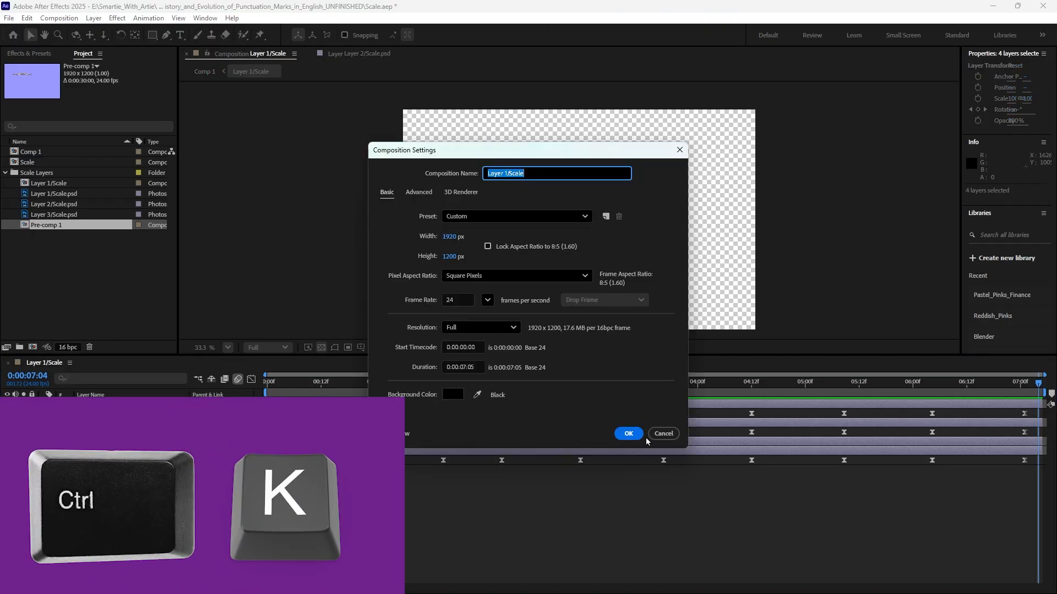
left_click(666, 435)
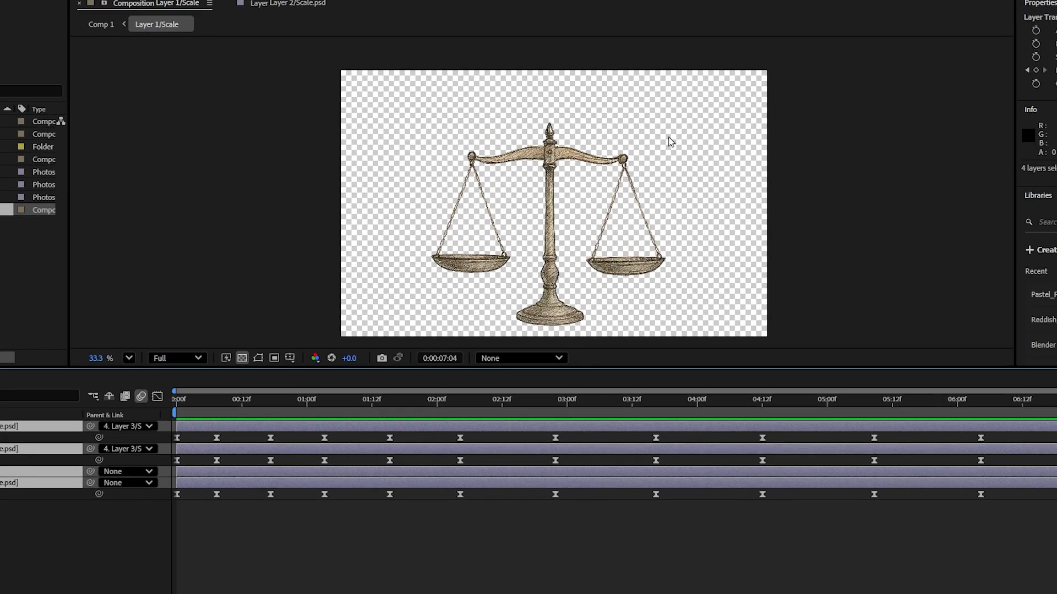
right_click(675, 165)
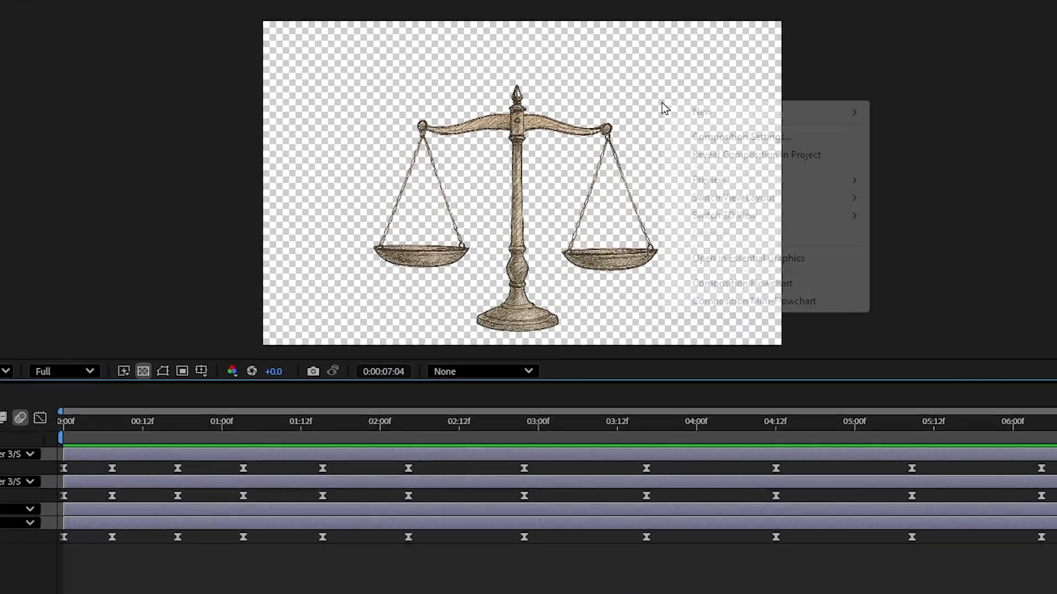
left_click(726, 136)
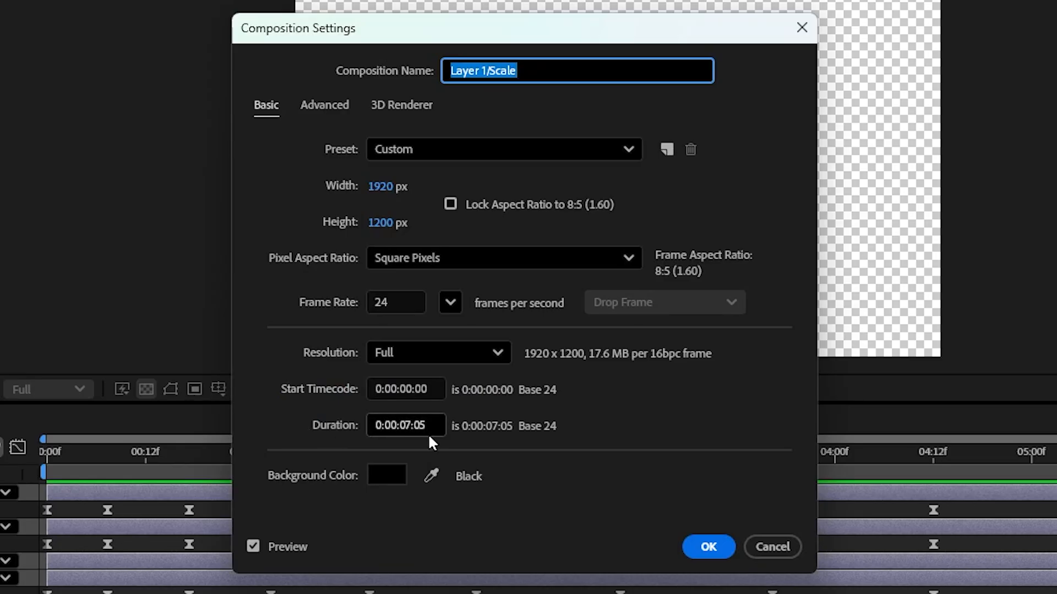
left_click(413, 425)
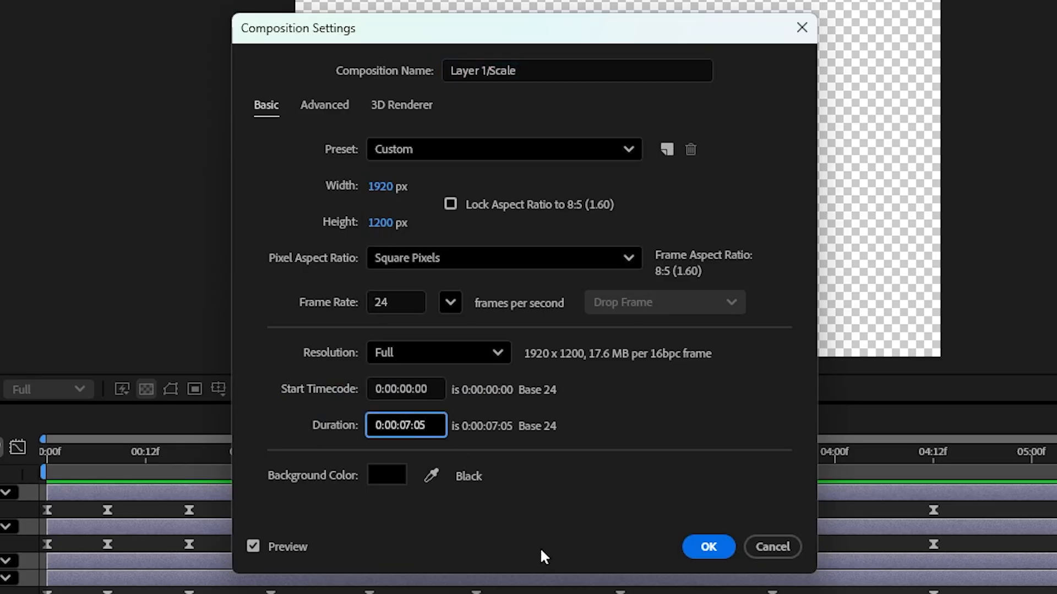
key("BackSpace")
key("BackSpace")
type("14")
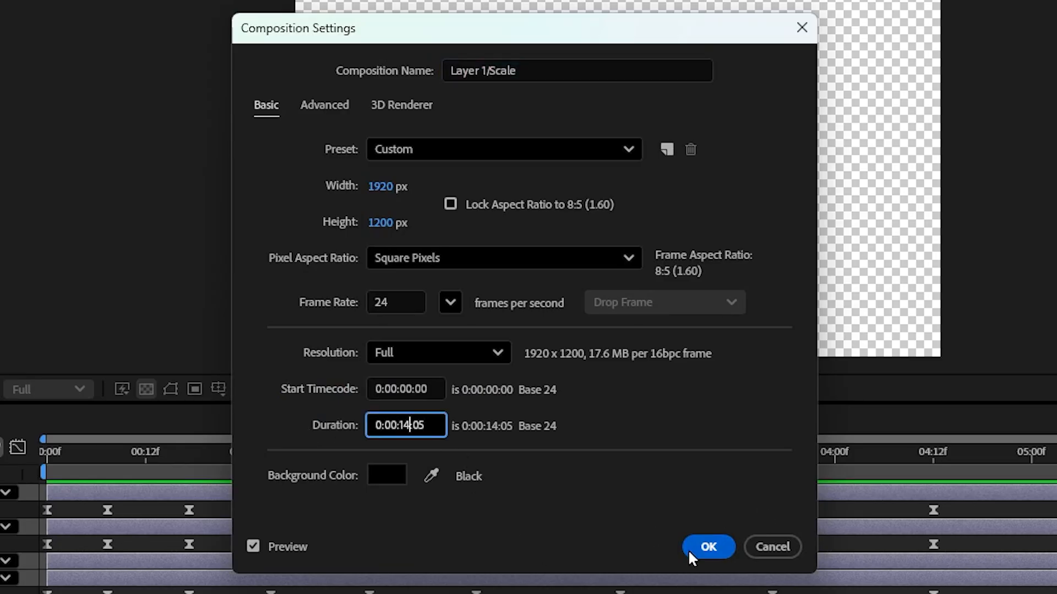
left_click(708, 547)
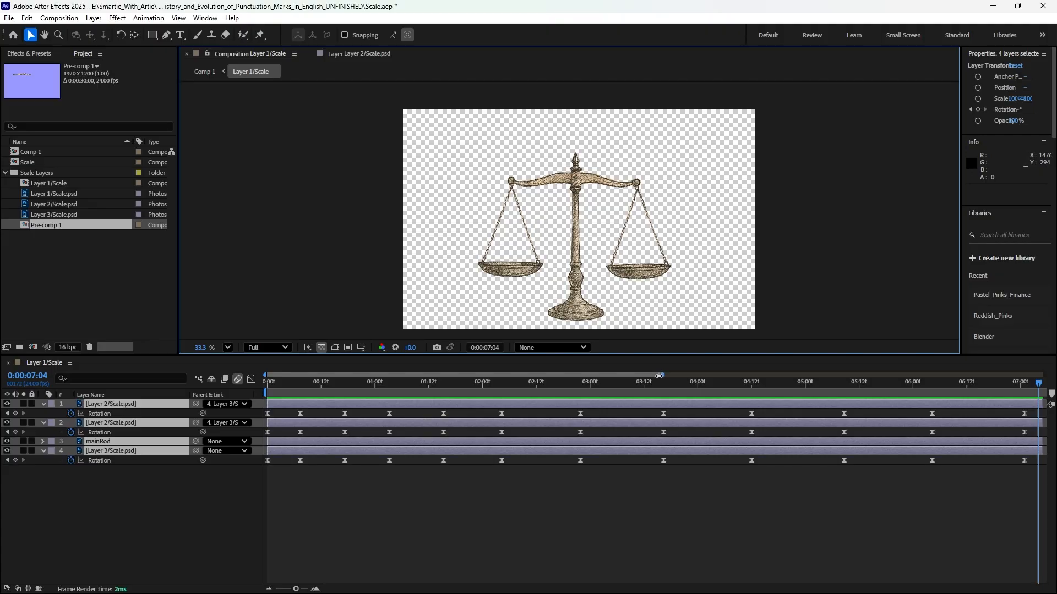
- Extend the out points of all four layers to the end of the lengthened composition
left_click_drag(658, 376, 1053, 387)
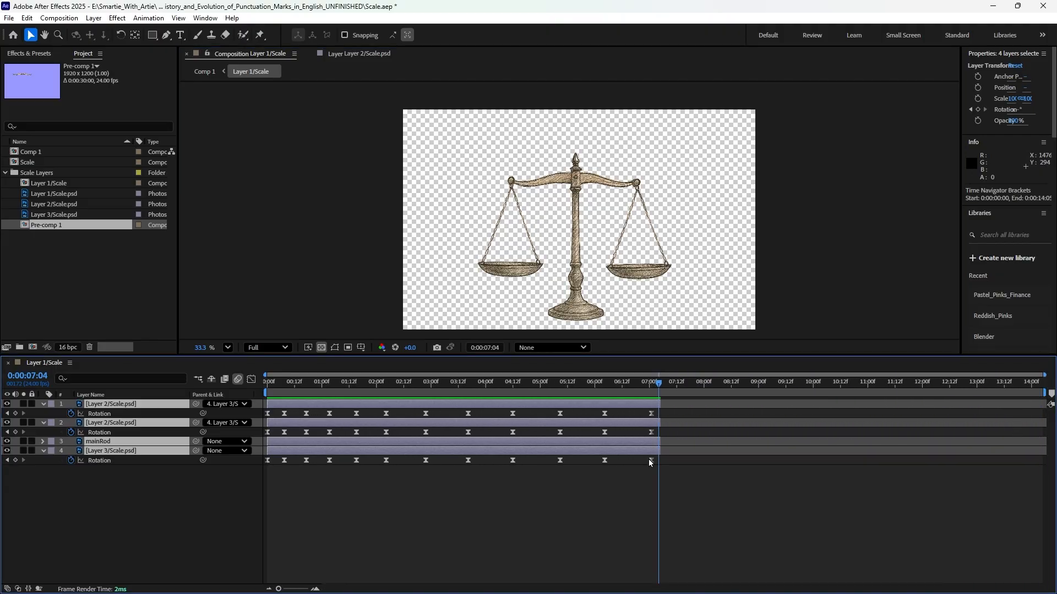
left_click(684, 493)
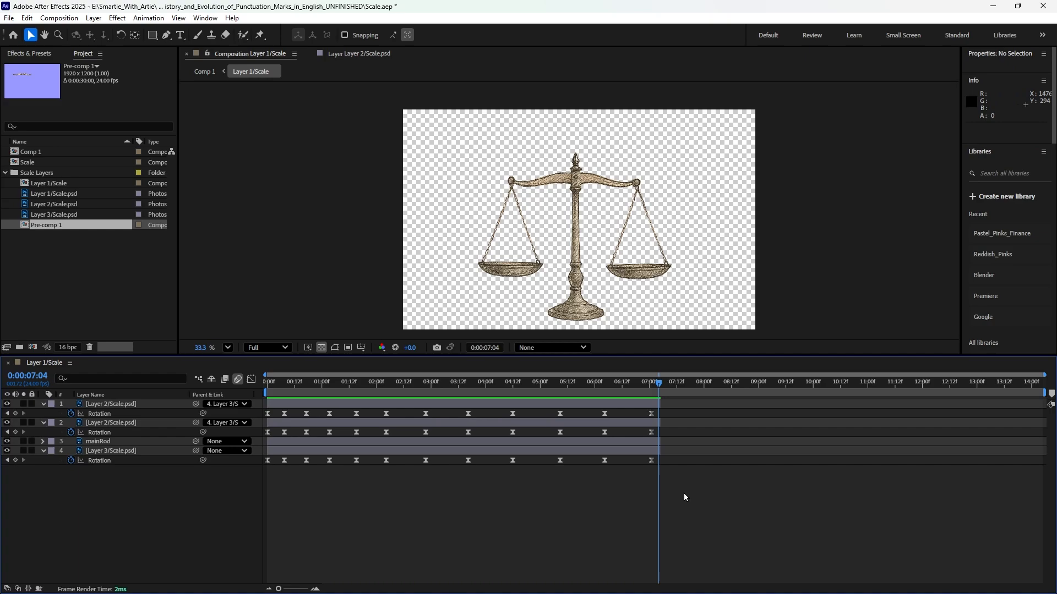
left_click(648, 450)
left_click(650, 442, "shift")
left_click(652, 423, "shift")
left_click(657, 404, "shift")
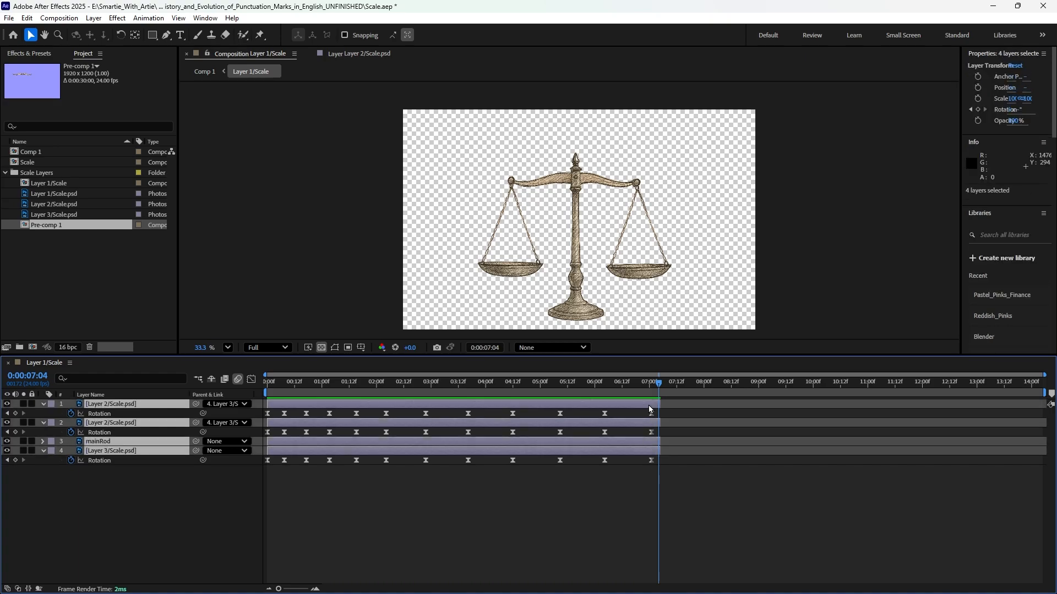
left_click_drag(662, 407, 1051, 405)
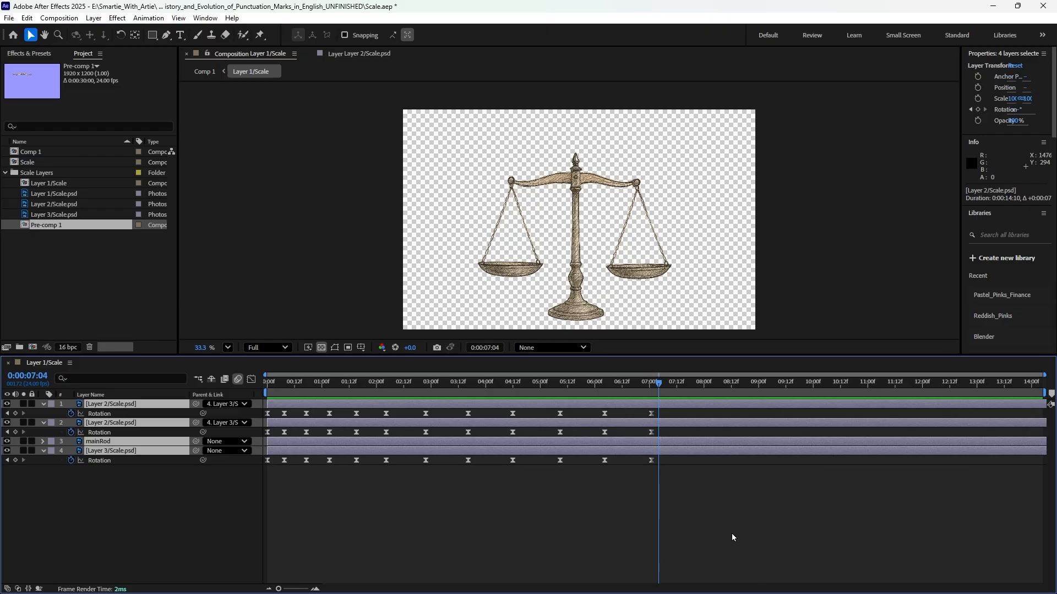
- Stretch all Rotation keyframes on the three animated layers proportionally to the composition's end and preview the slower swing
left_click_drag(732, 533, 265, 411)
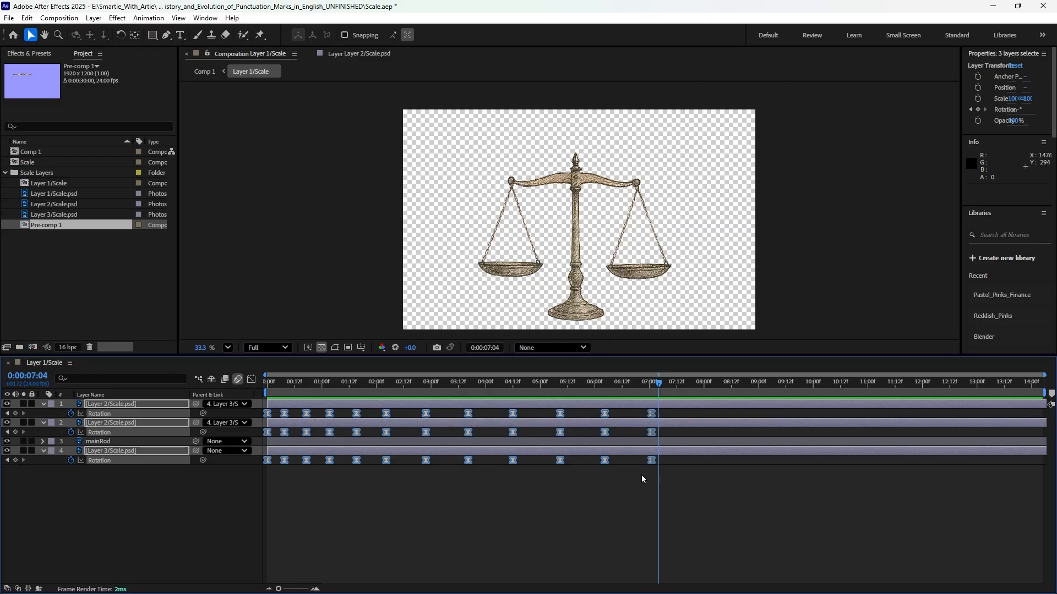
key("alt")
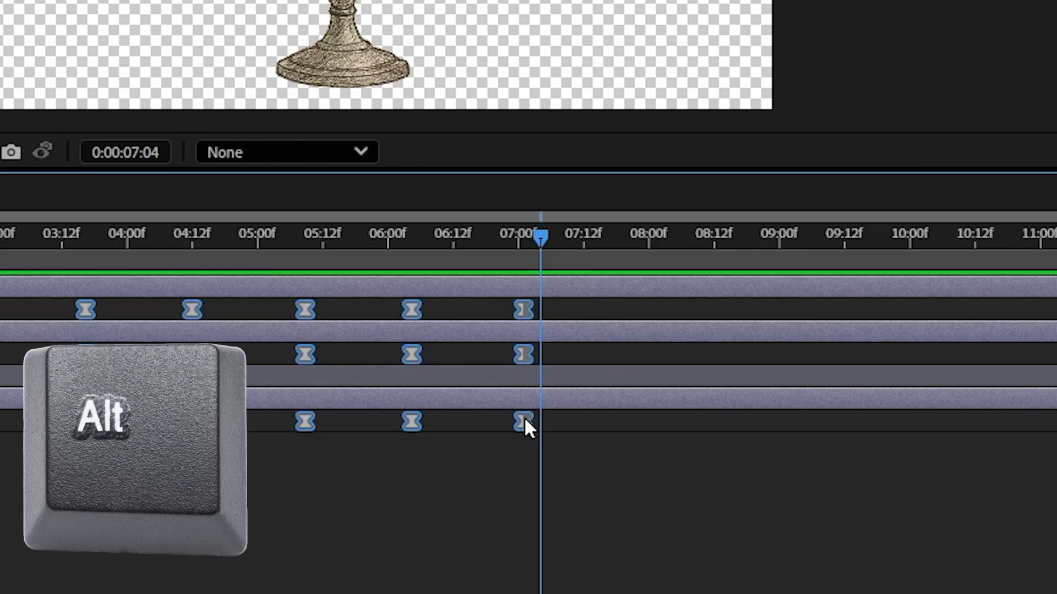
left_click_drag(525, 420, 1042, 476)
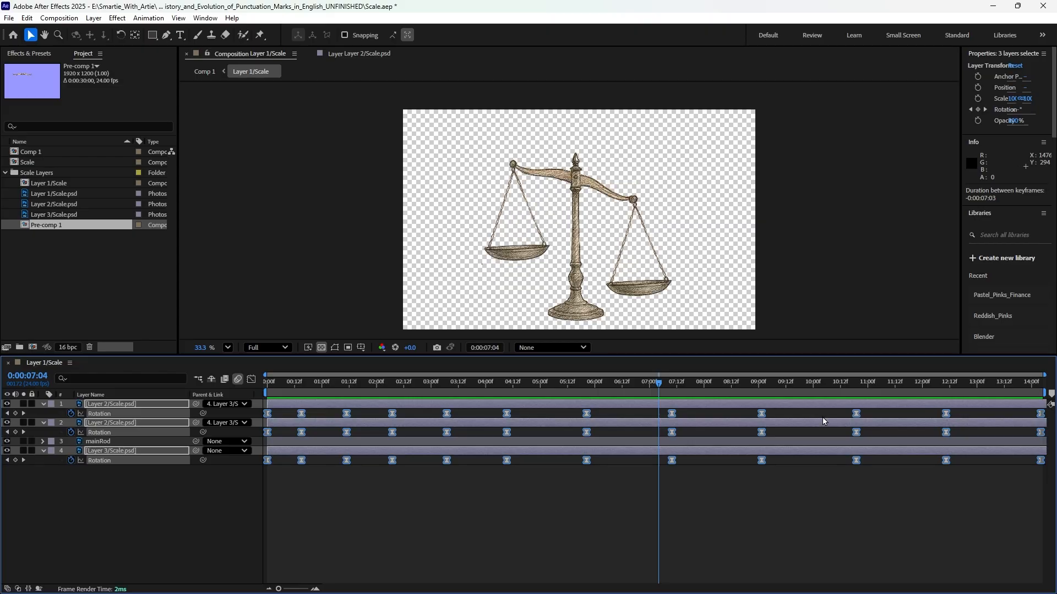
key("space")
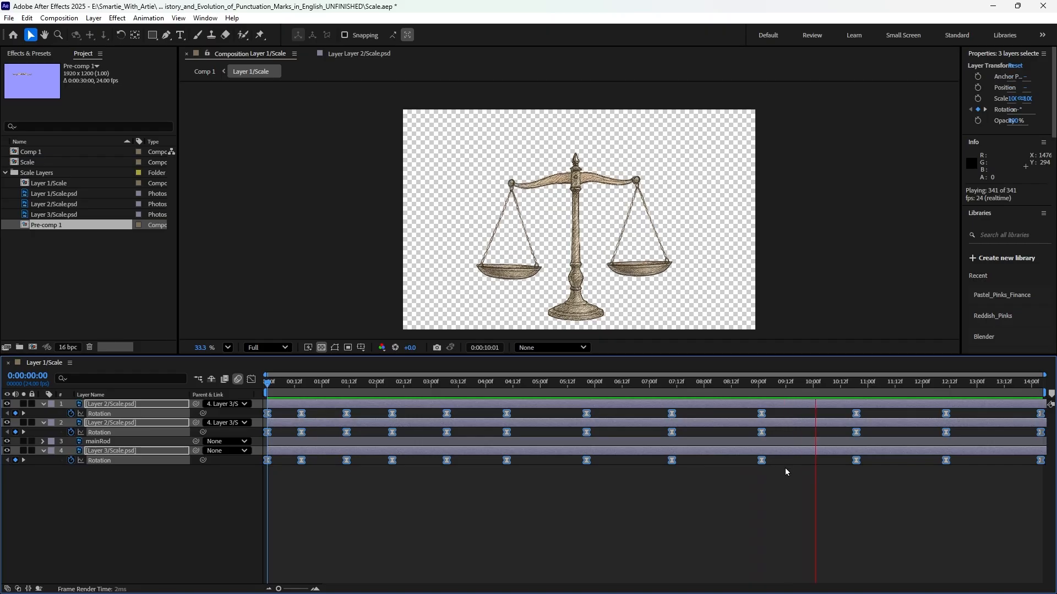
key("space")
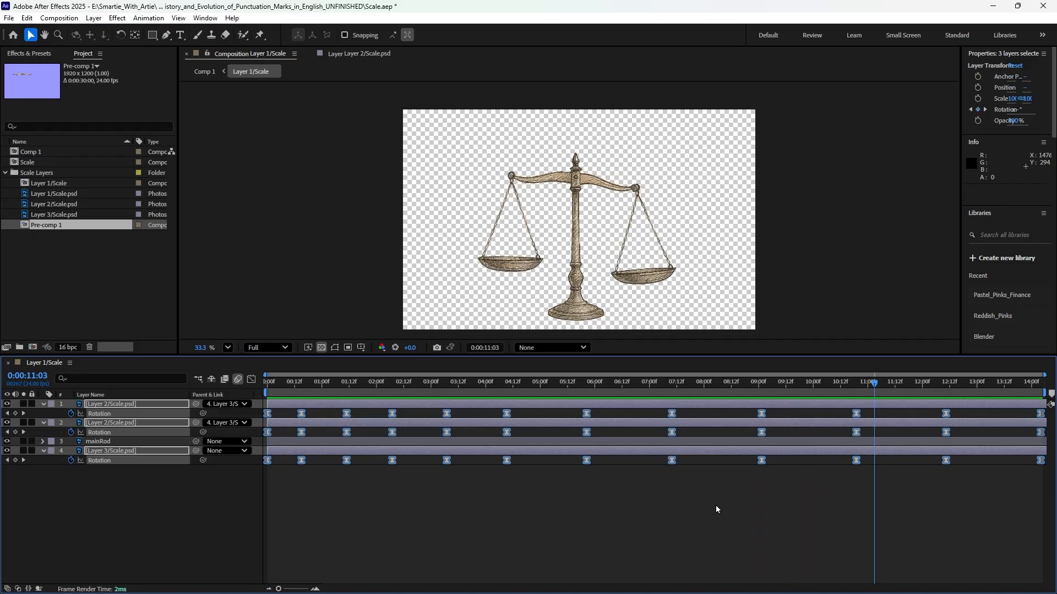
- Compress all selected Rotation keyframes proportionally so the last ones fall at about 0:00:02:14, and preview from the start
key("alt")
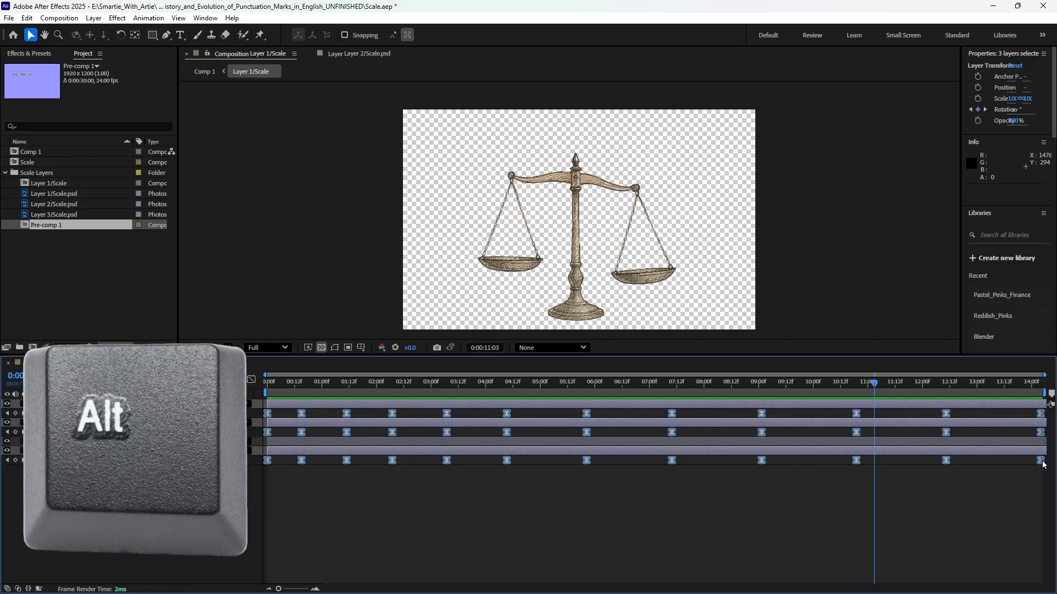
left_click_drag(1041, 463, 408, 490)
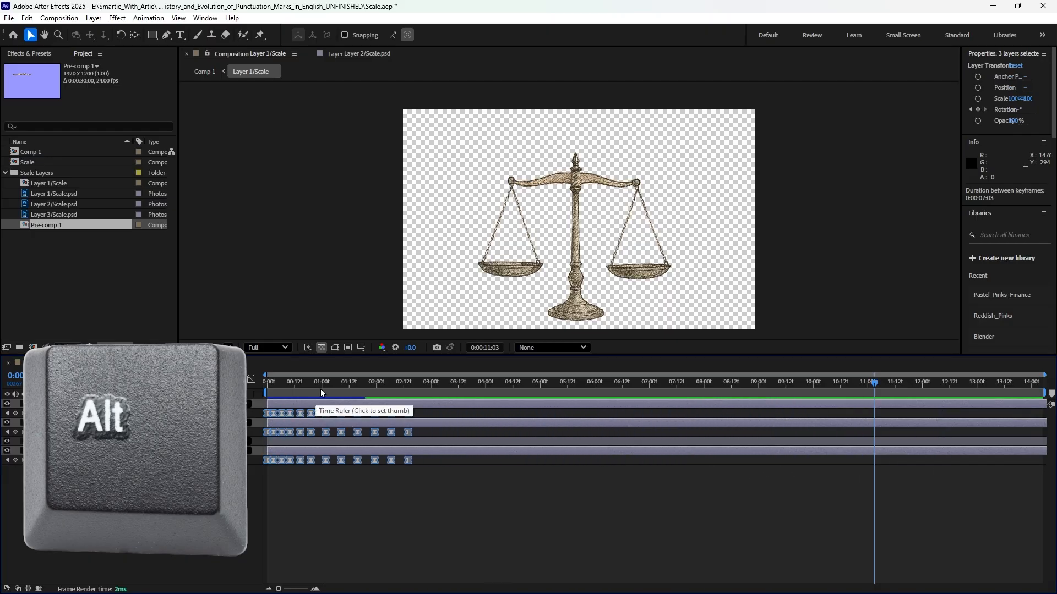
key("Home")
key("space")
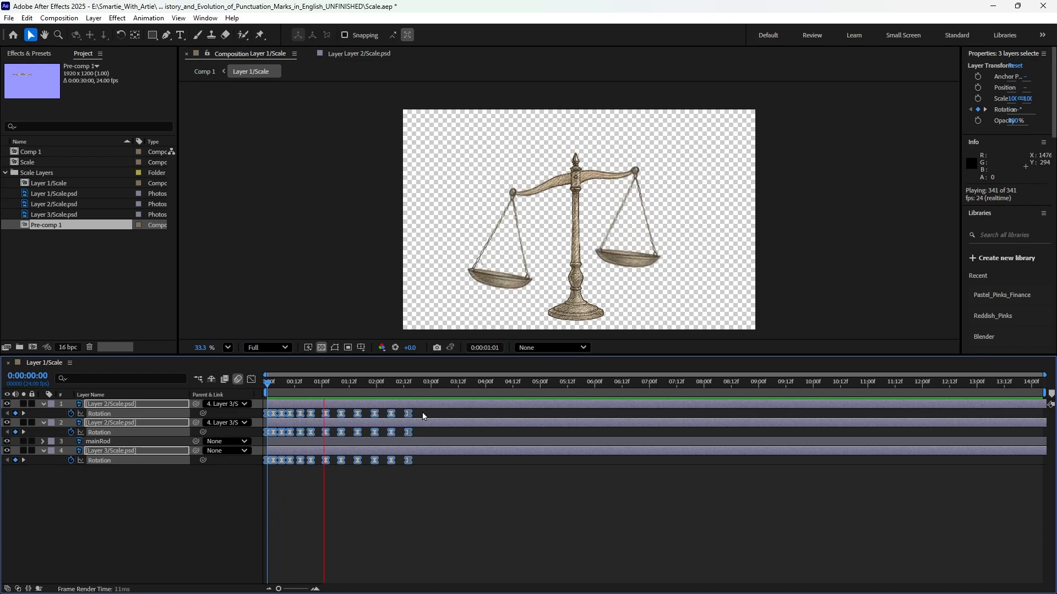
key("space")
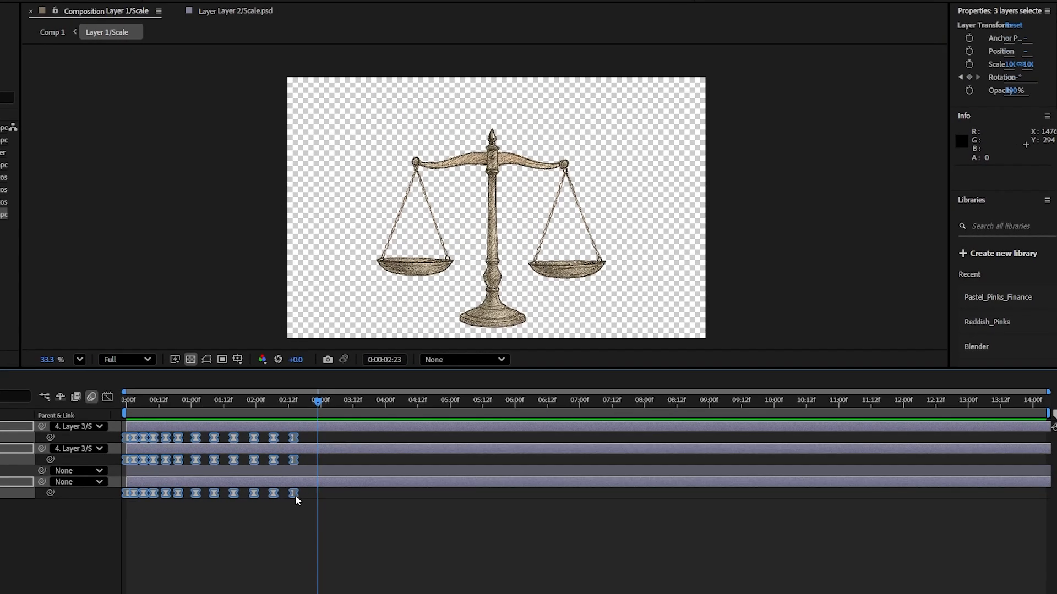
- Stretch the compressed Rotation keyframes proportionally back out to the composition's end and play the animation from the first frame
left_click_drag(410, 460, 1043, 448)
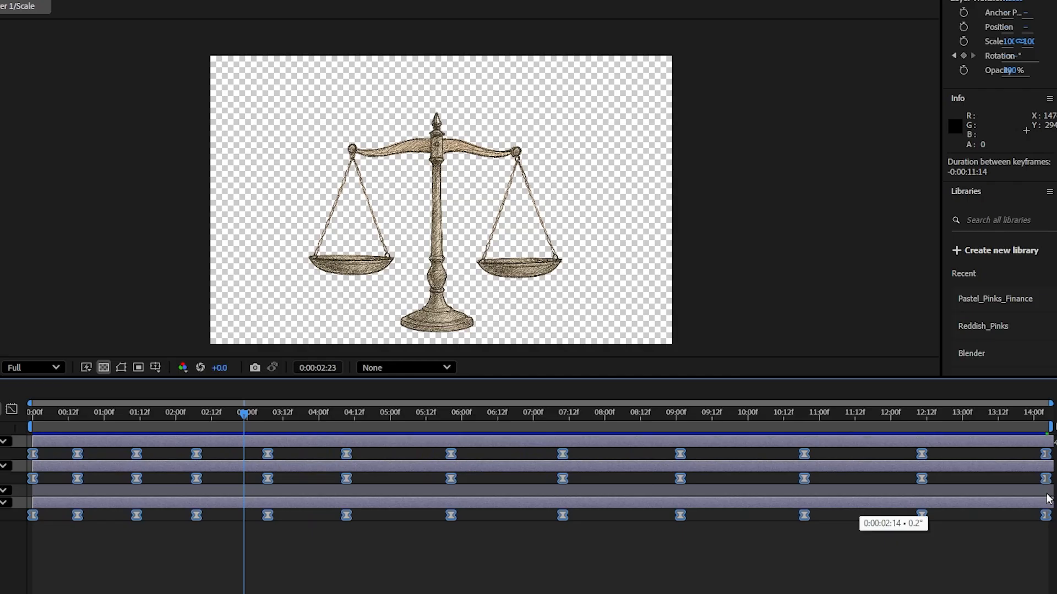
left_click_drag(242, 414, 51, 445)
key("space")
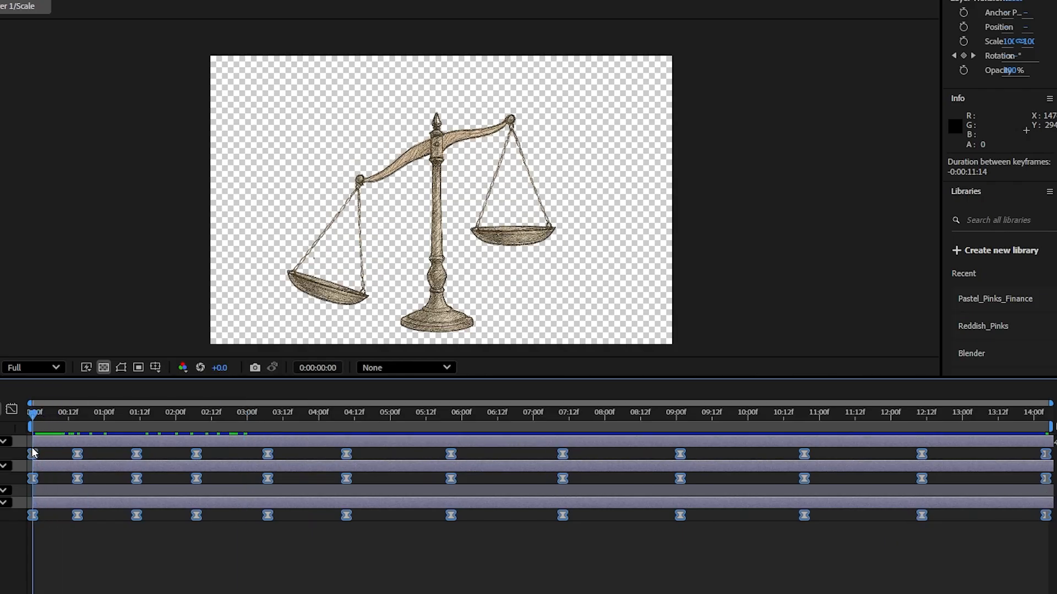
left_click(145, 411)
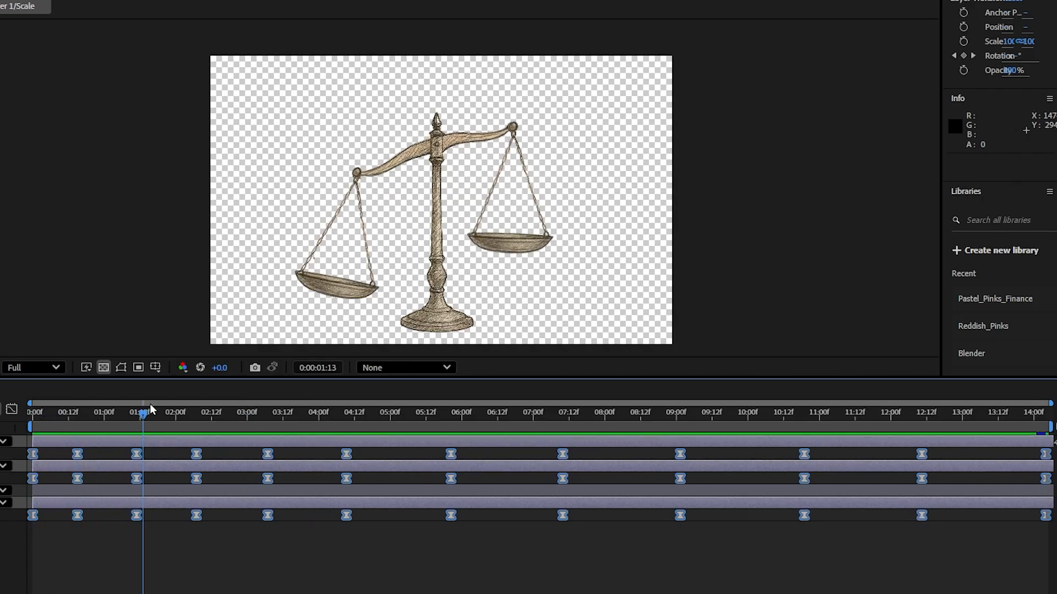